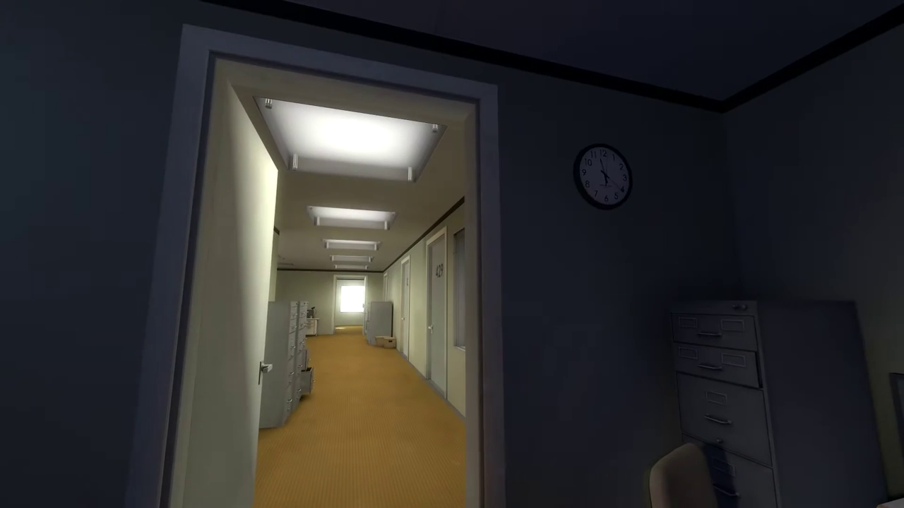
pyautogui.press('w')
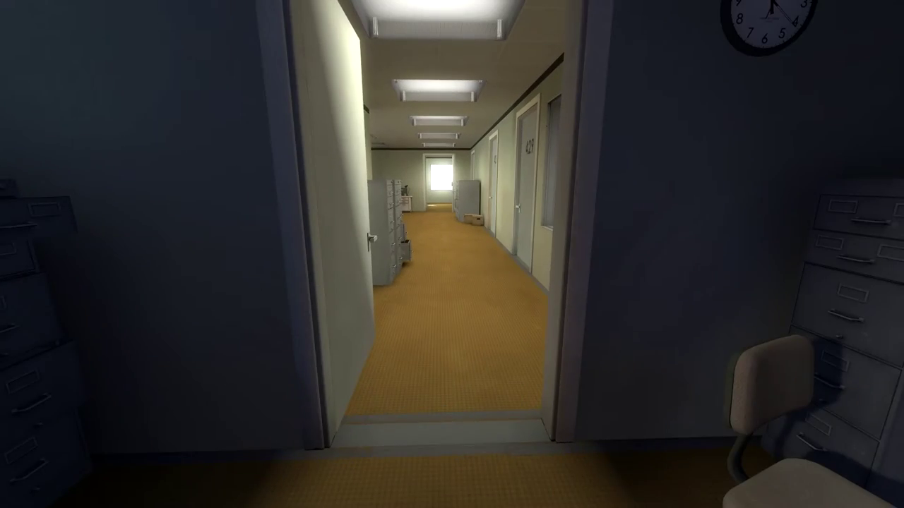
pyautogui.press('w')
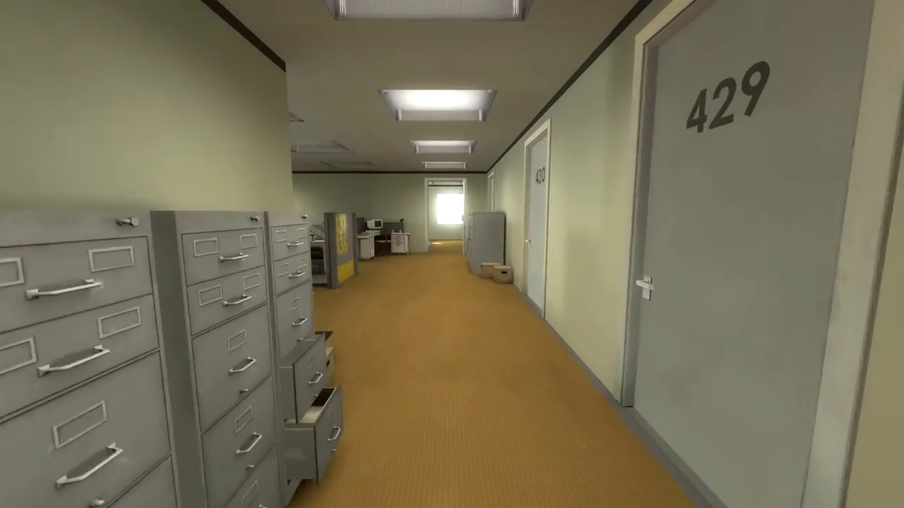
pyautogui.press('w')
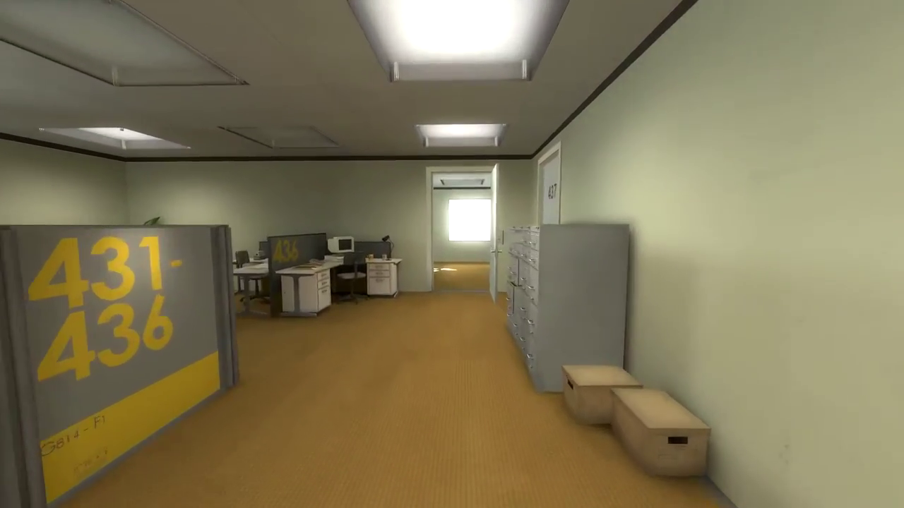
pyautogui.press('w')
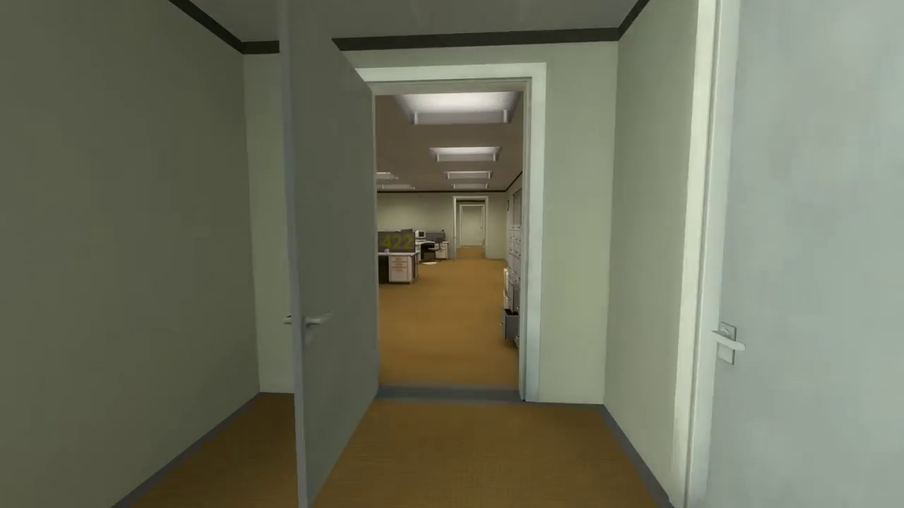
pyautogui.press('w')
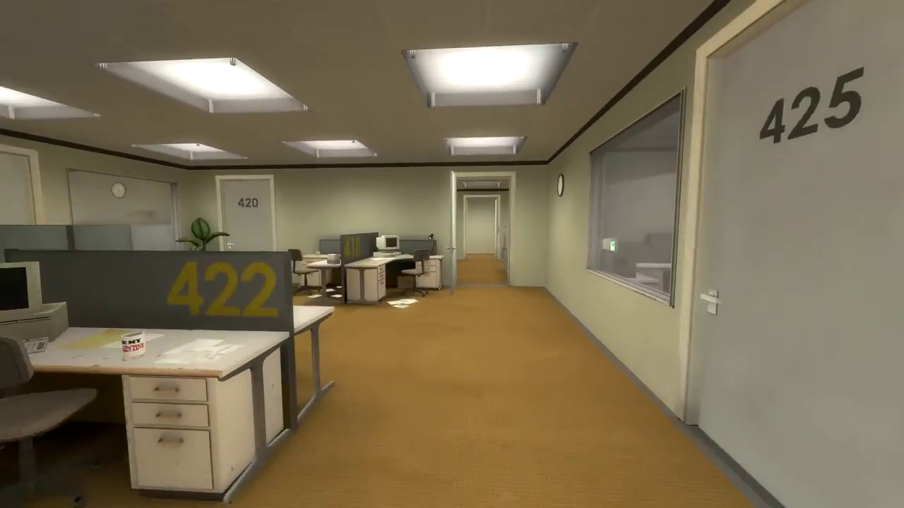
pyautogui.press('w')
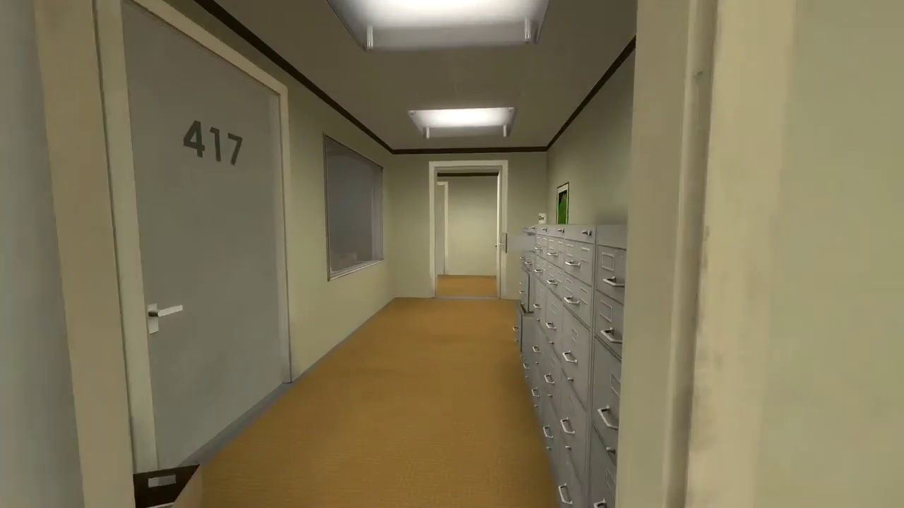
pyautogui.press('w')
pyautogui.press('w')
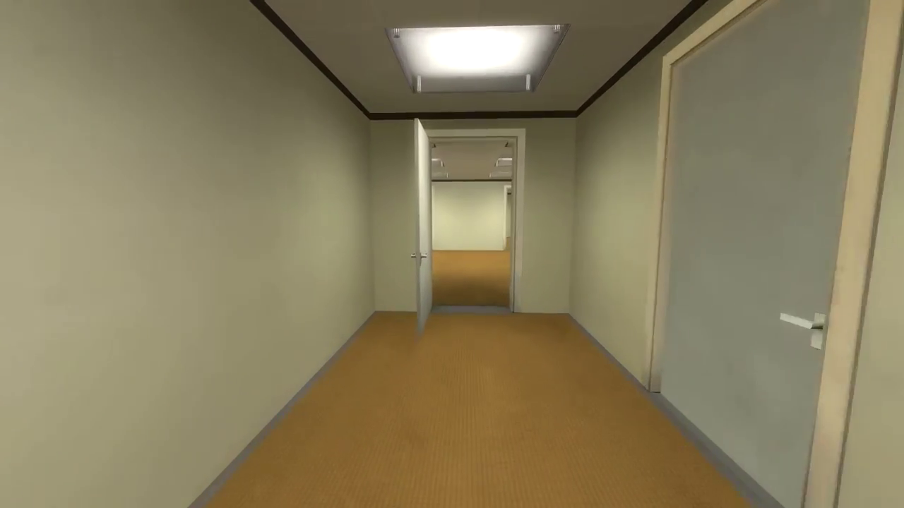
pyautogui.press('w')
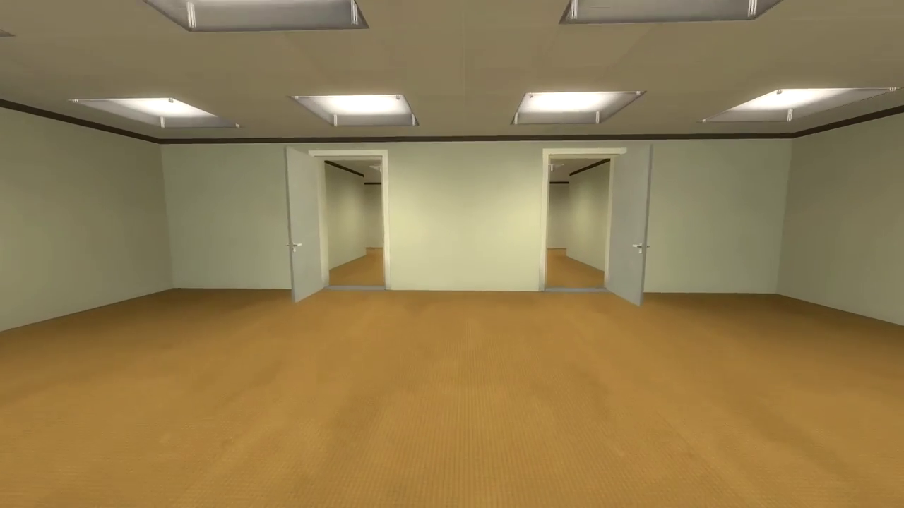
pyautogui.press('w')
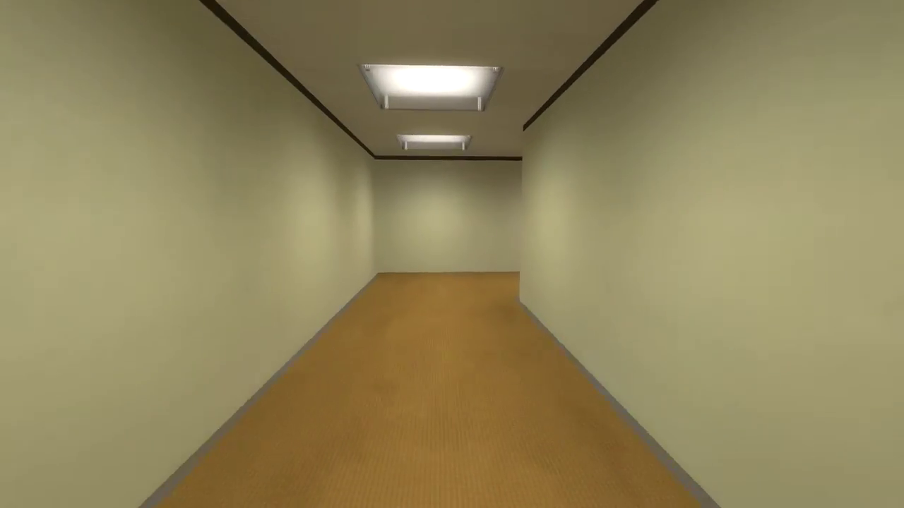
pyautogui.press('w')
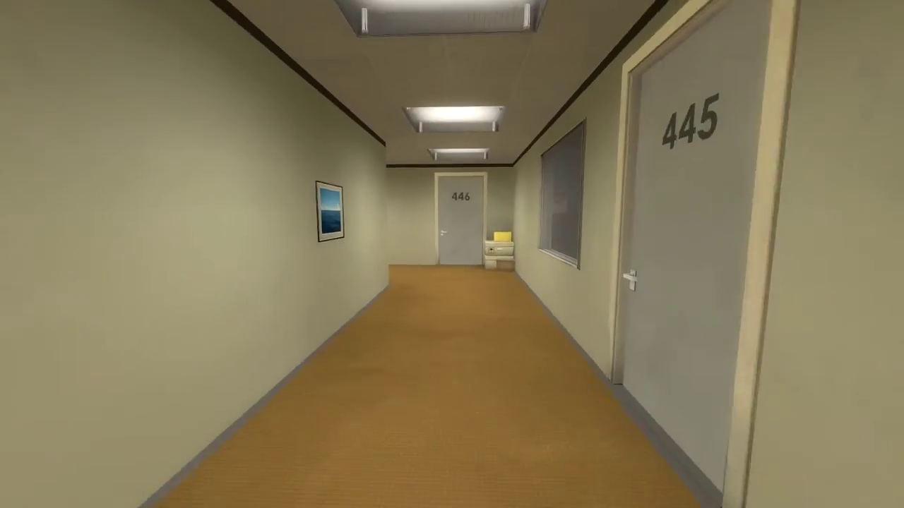
pyautogui.press('w')
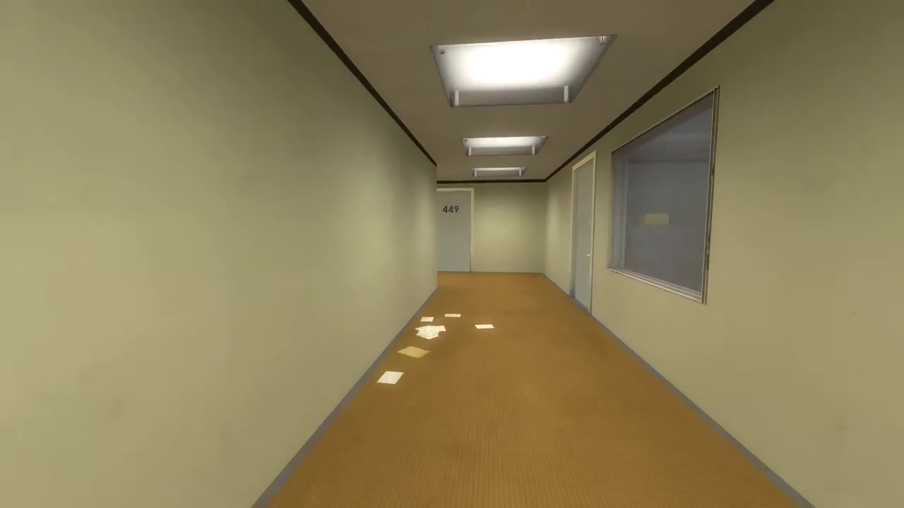
pyautogui.press('w')
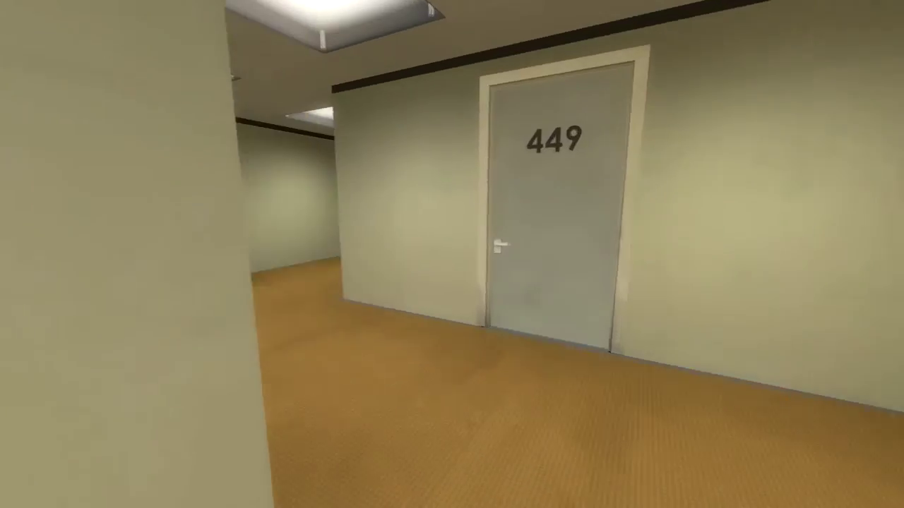
pyautogui.press('w')
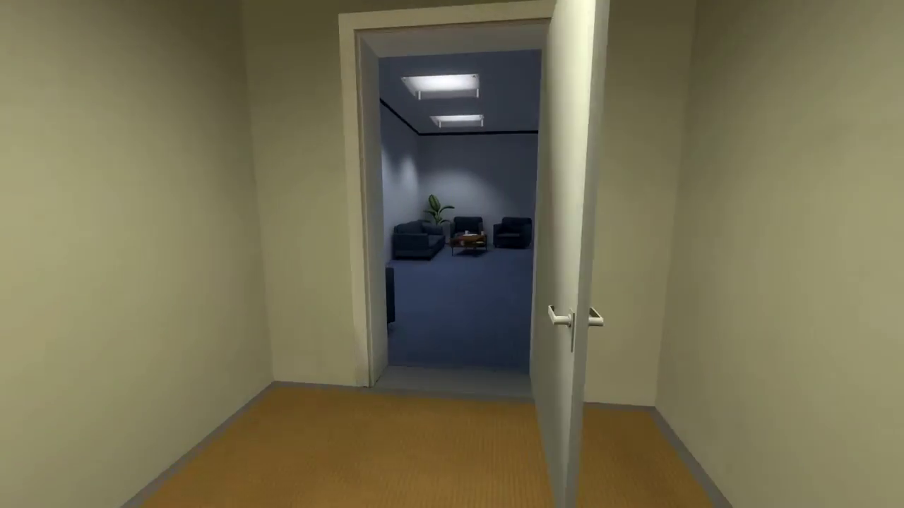
pyautogui.press('w')
pyautogui.press('w')
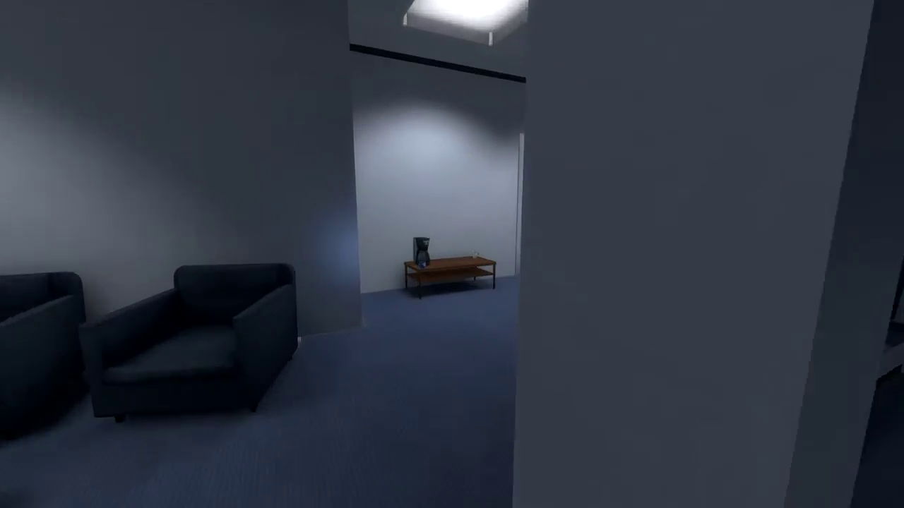
pyautogui.press('w')
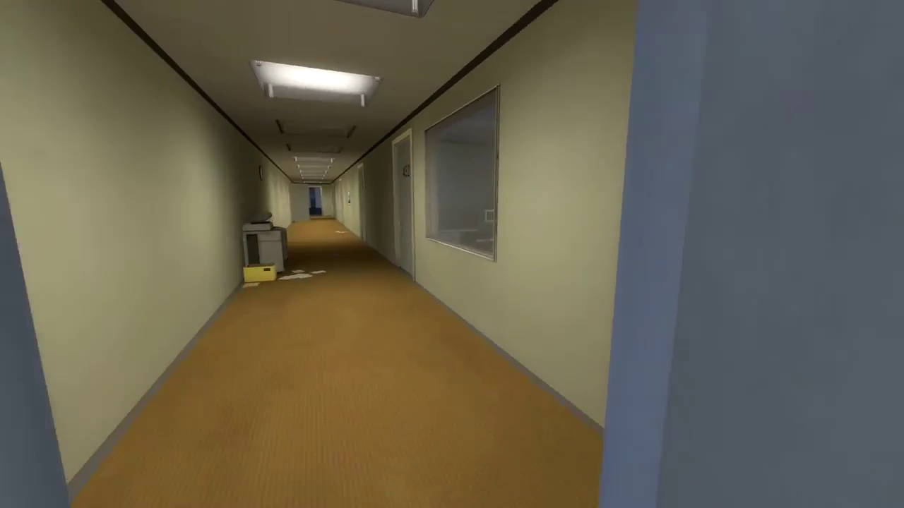
pyautogui.press('w')
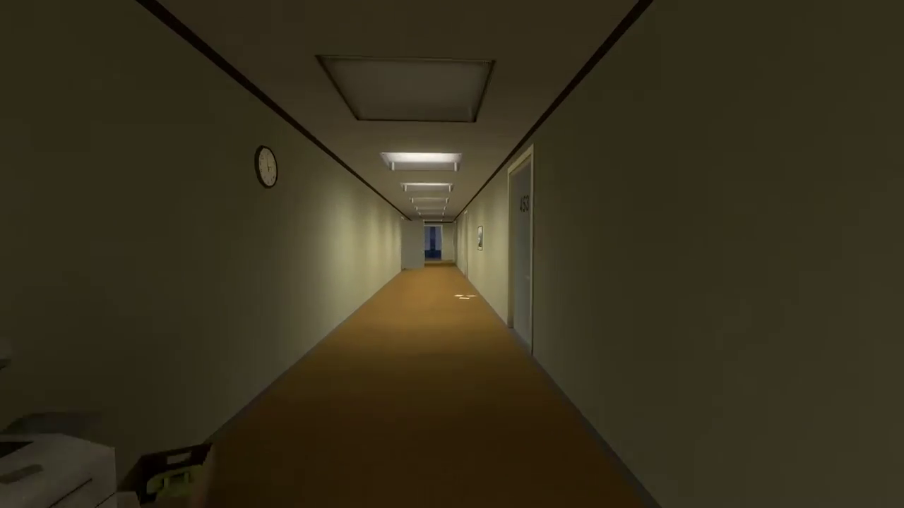
pyautogui.press('w')
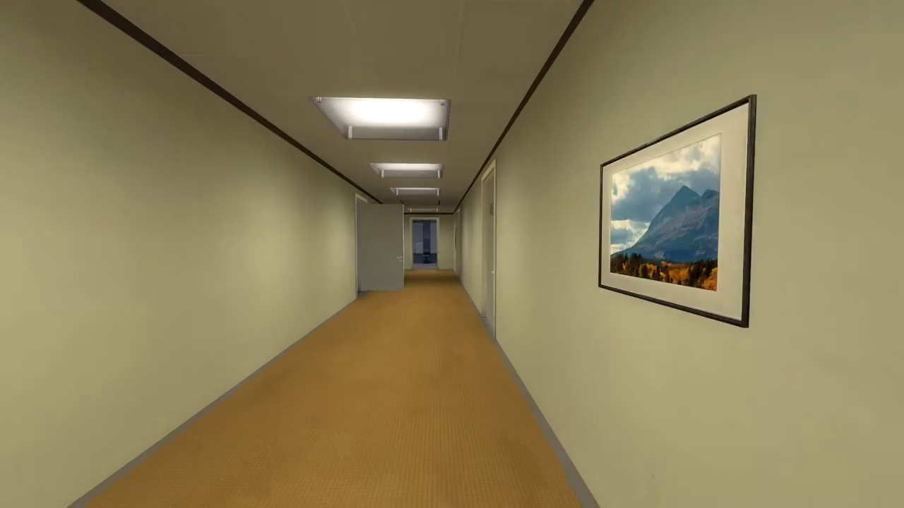
pyautogui.press('w')
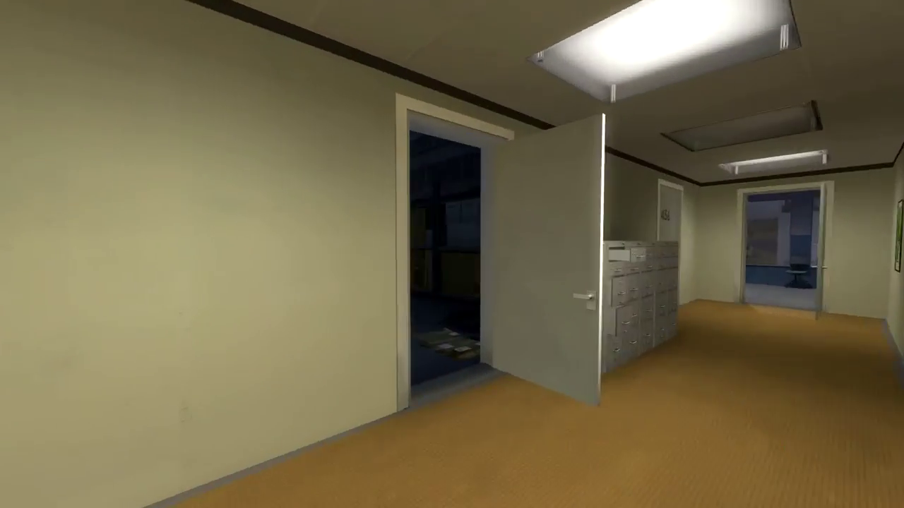
pyautogui.press('w')
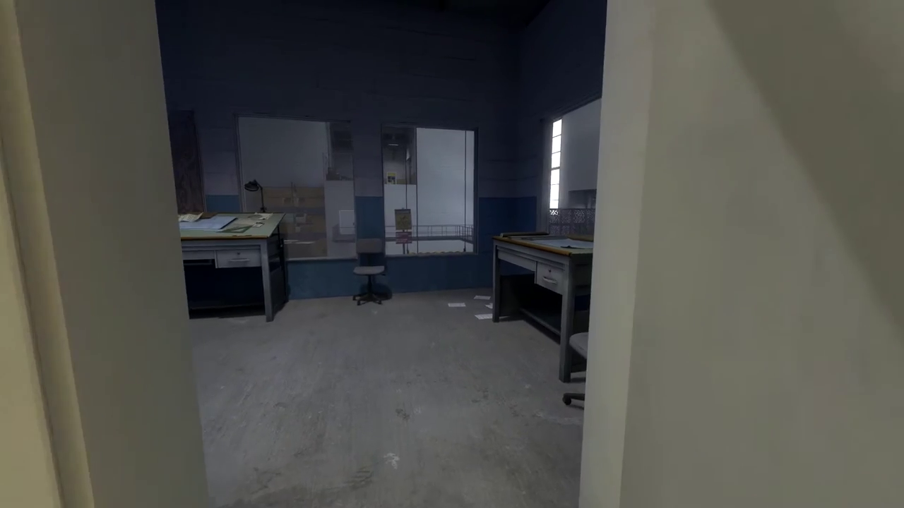
pyautogui.press('s')
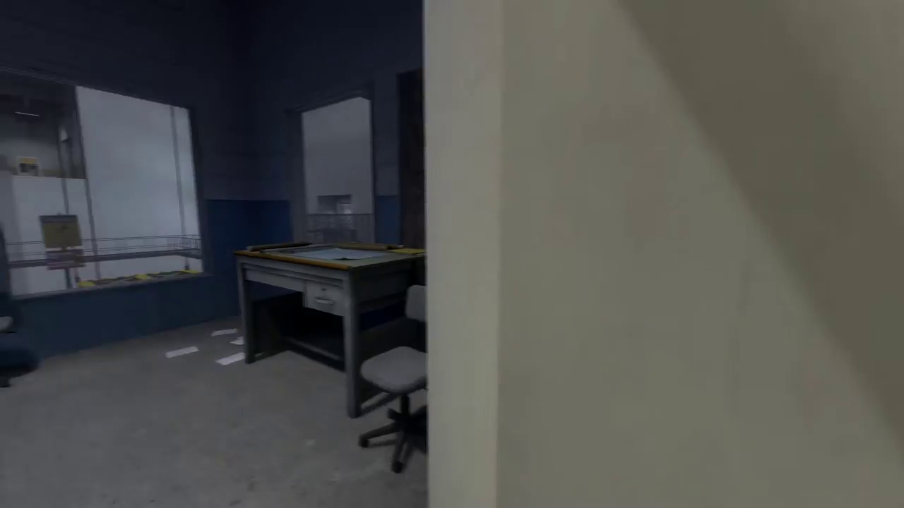
pyautogui.press('a')
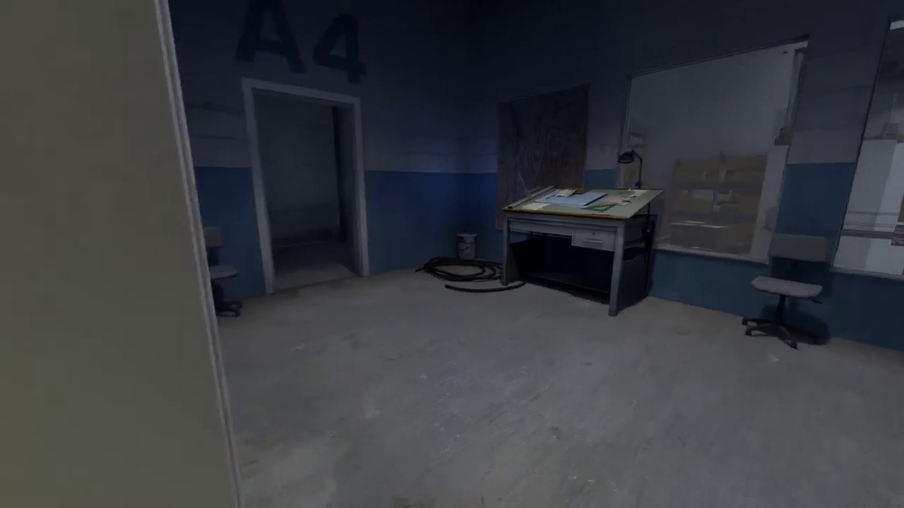
pyautogui.press('w')
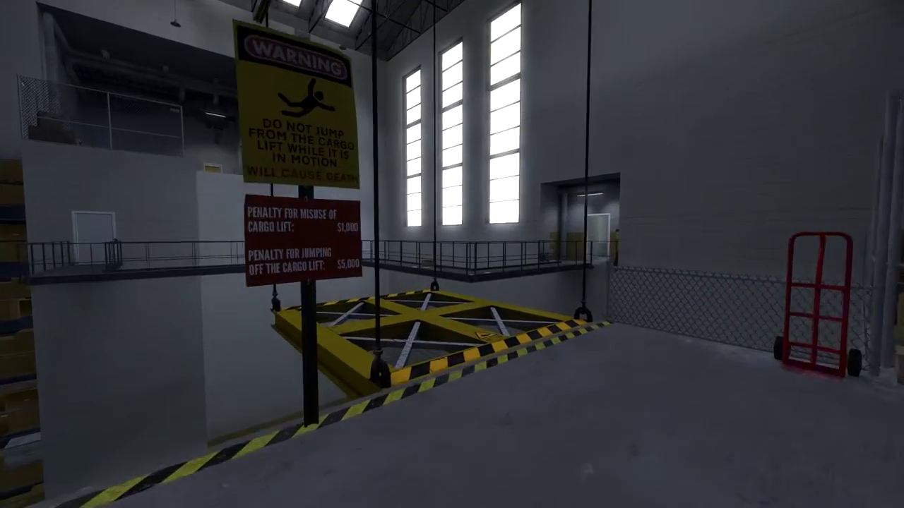
pyautogui.press('w')
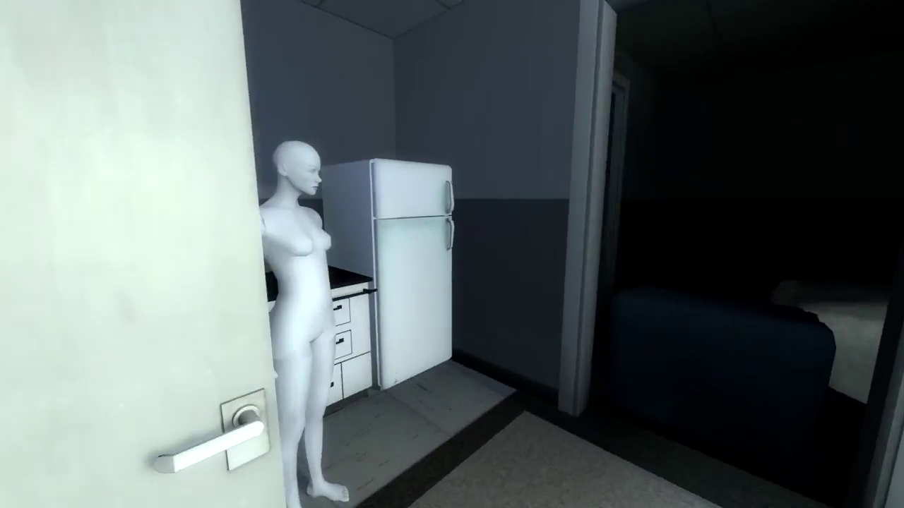
pyautogui.press('w')
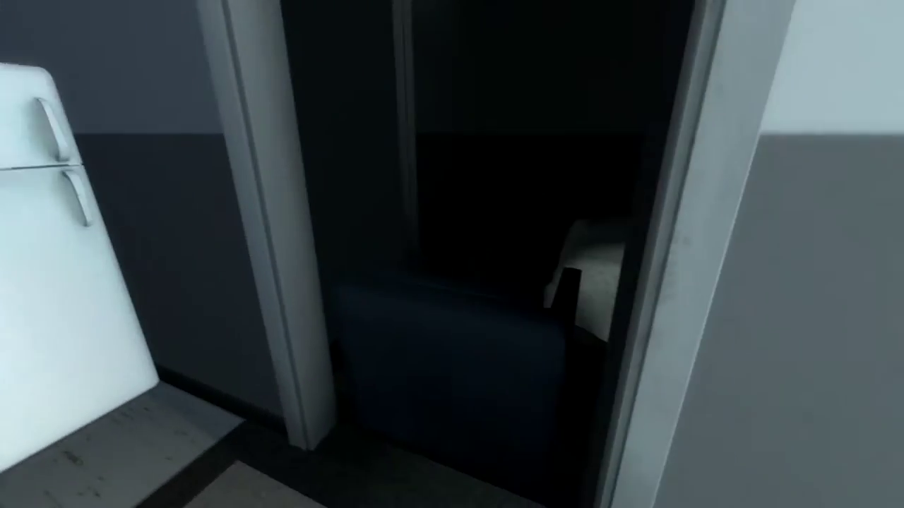
pyautogui.press('w')
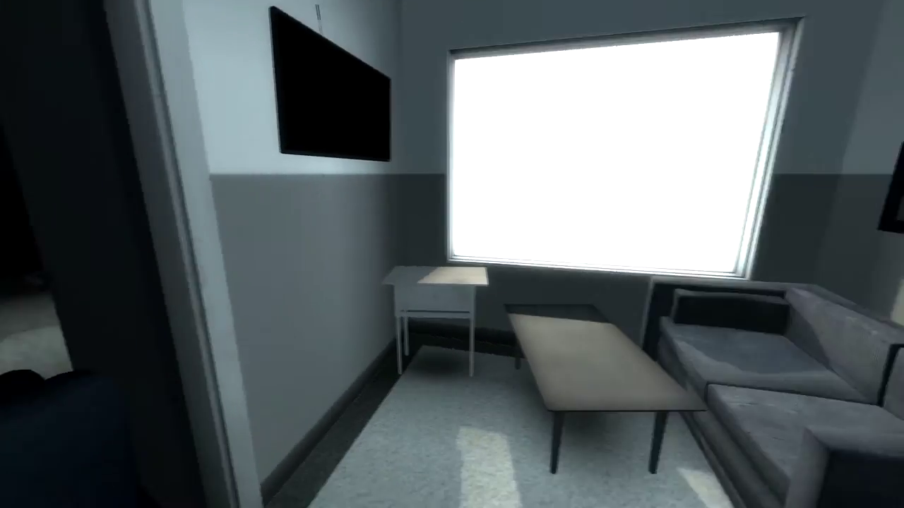
pyautogui.press('w')
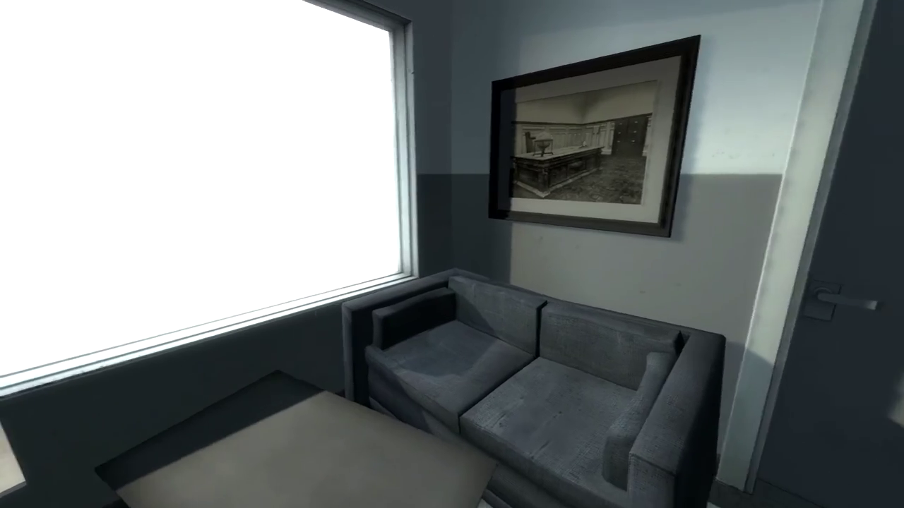
pyautogui.press('w')
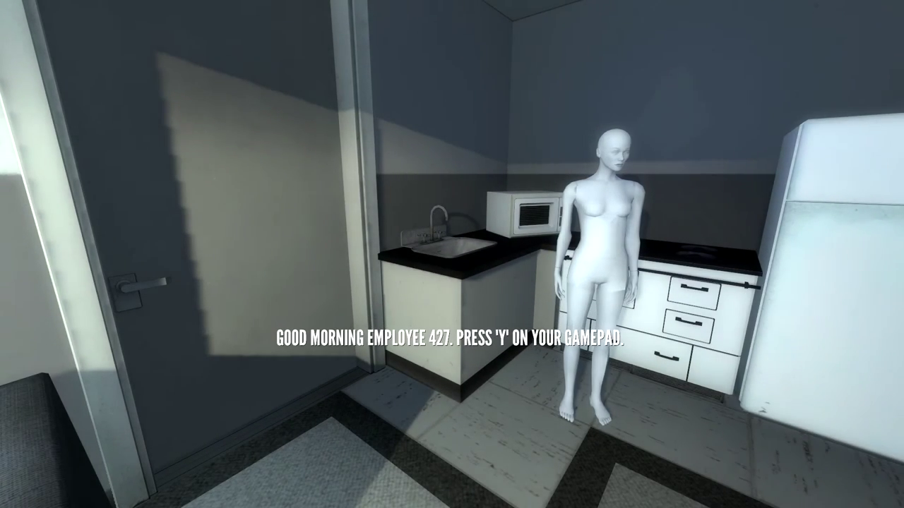
pyautogui.press('w')
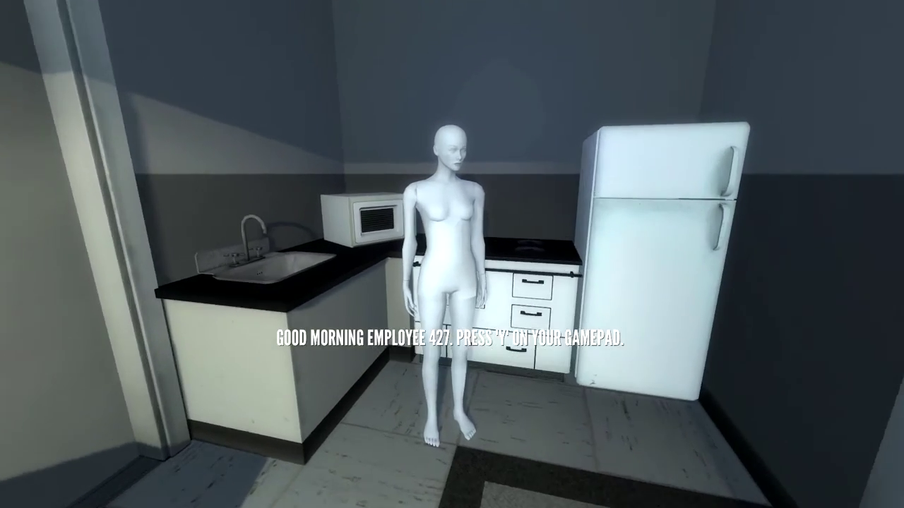
pyautogui.press('w')
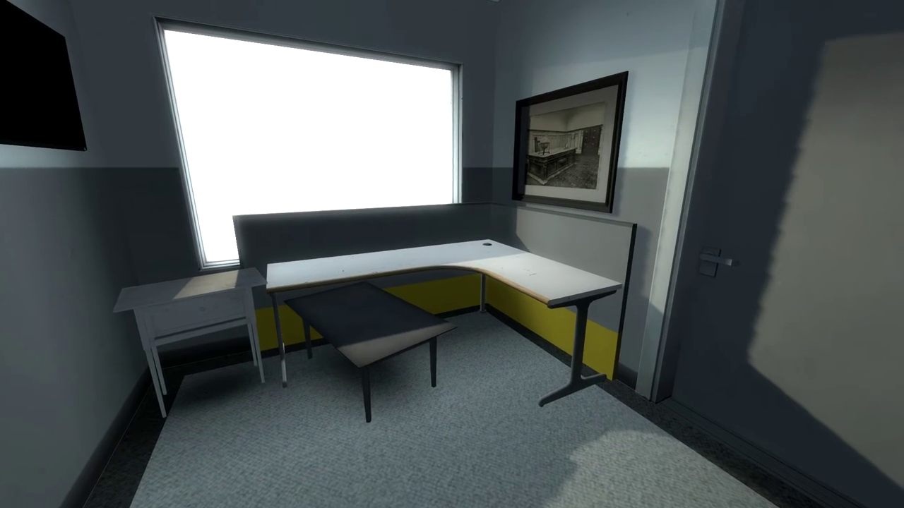
pyautogui.press('w')
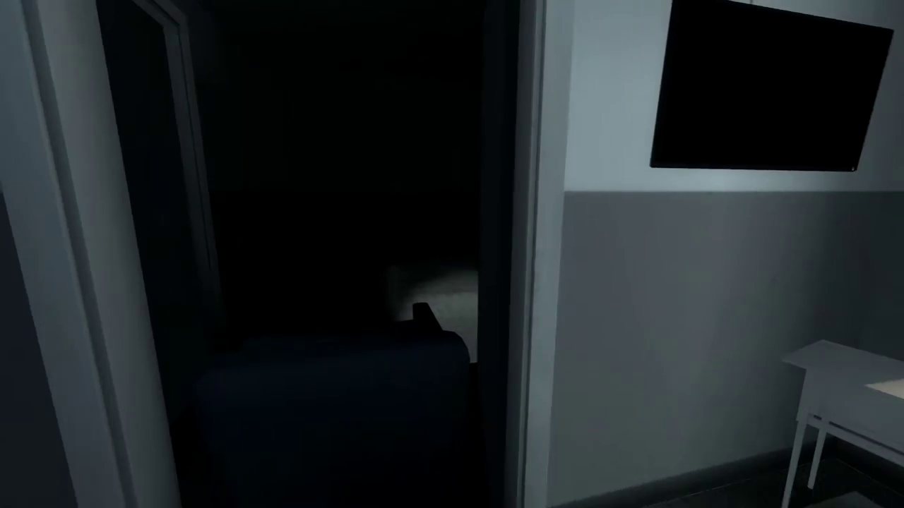
pyautogui.press('w')
pyautogui.press('s')
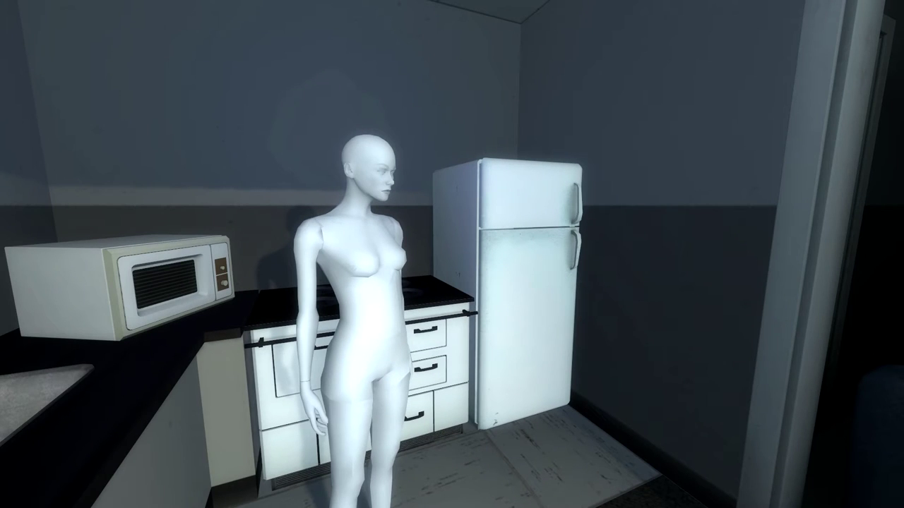
pyautogui.press('w')
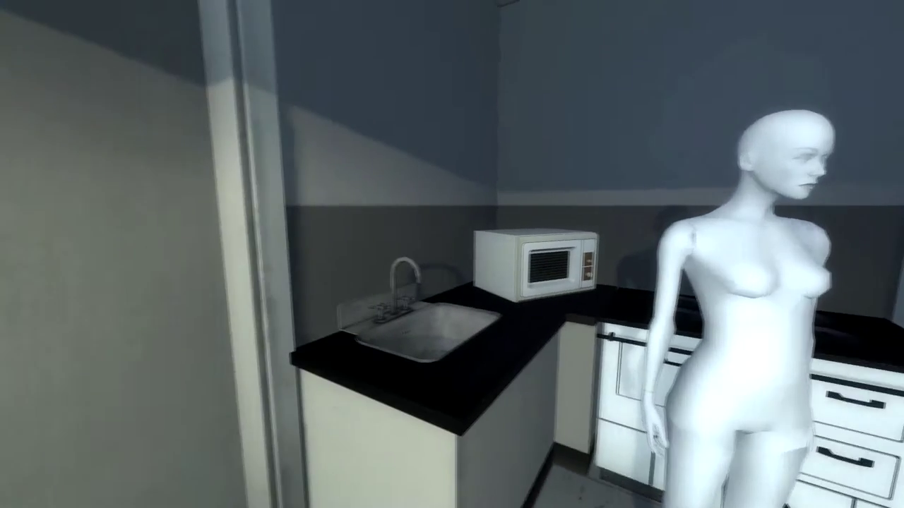
pyautogui.press('w')
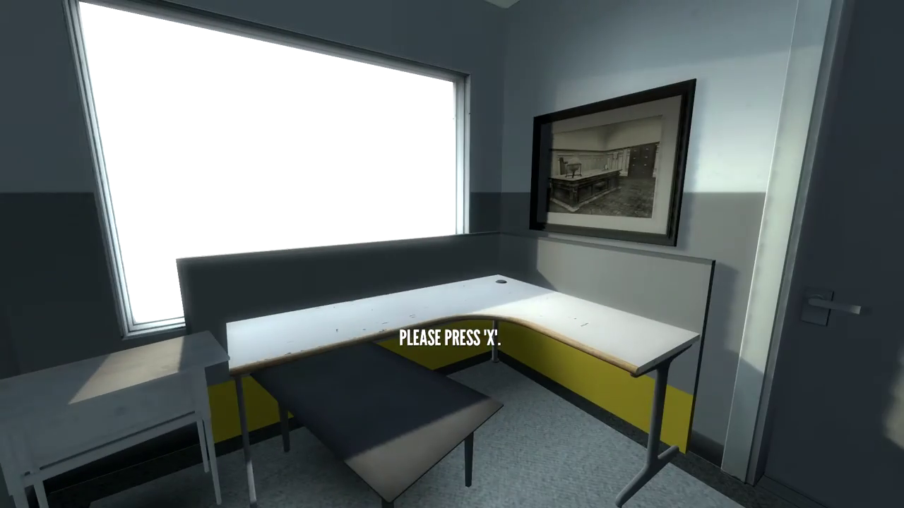
pyautogui.press('x')
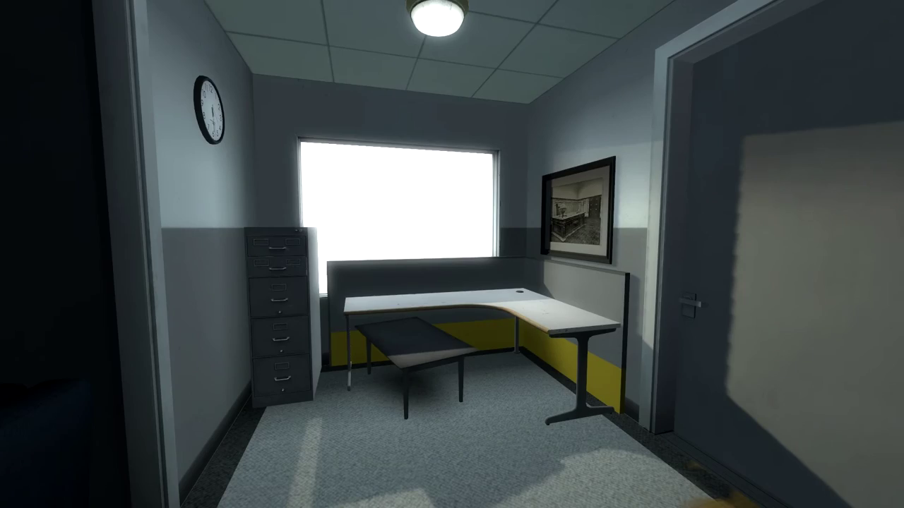
pyautogui.press('w')
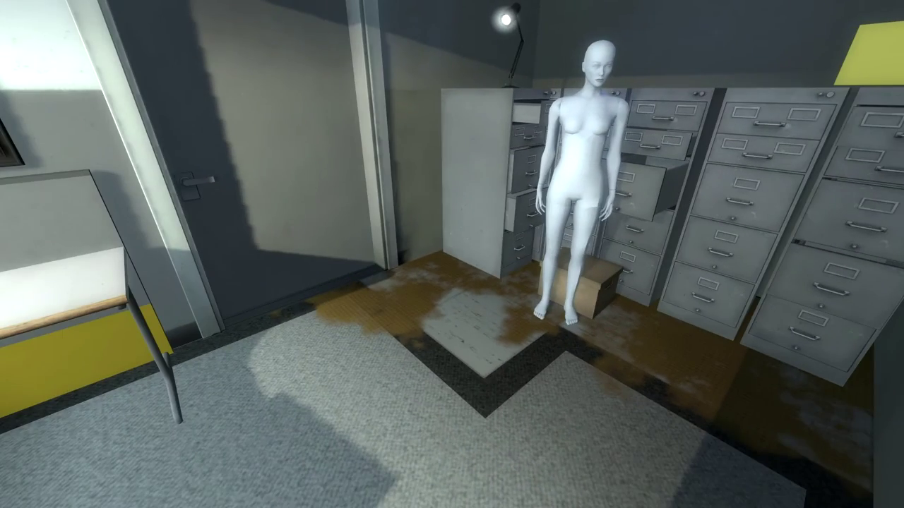
pyautogui.press('w')
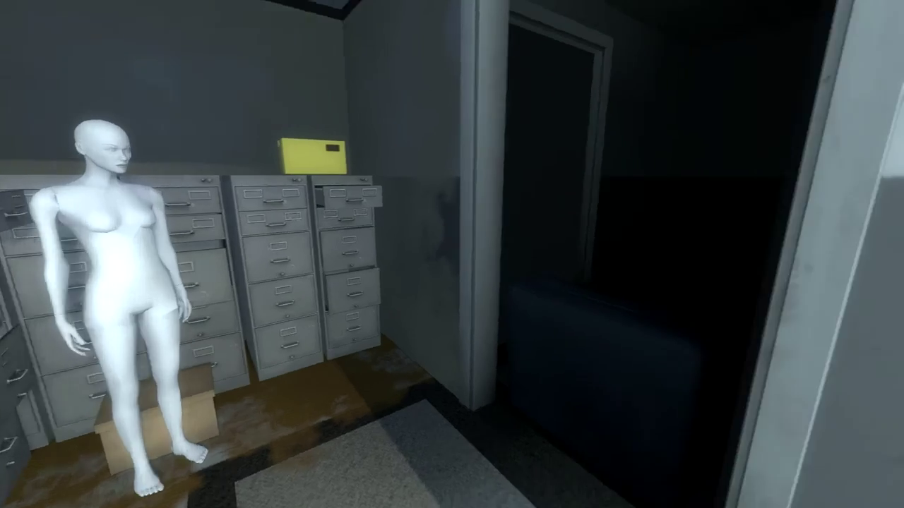
pyautogui.press('w')
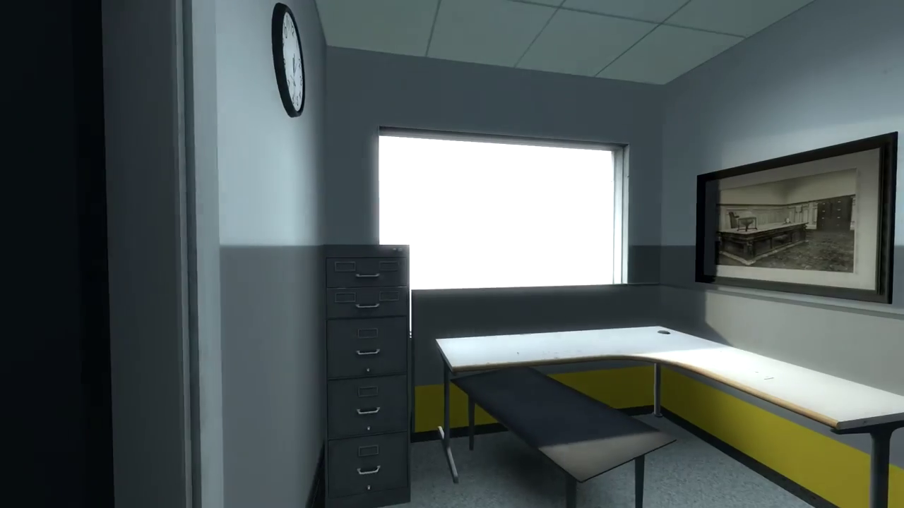
pyautogui.press('w')
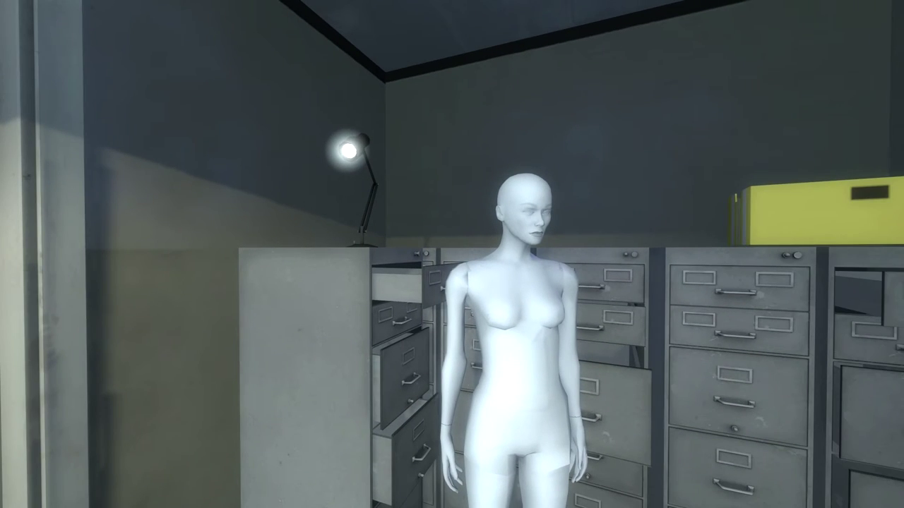
pyautogui.press('s')
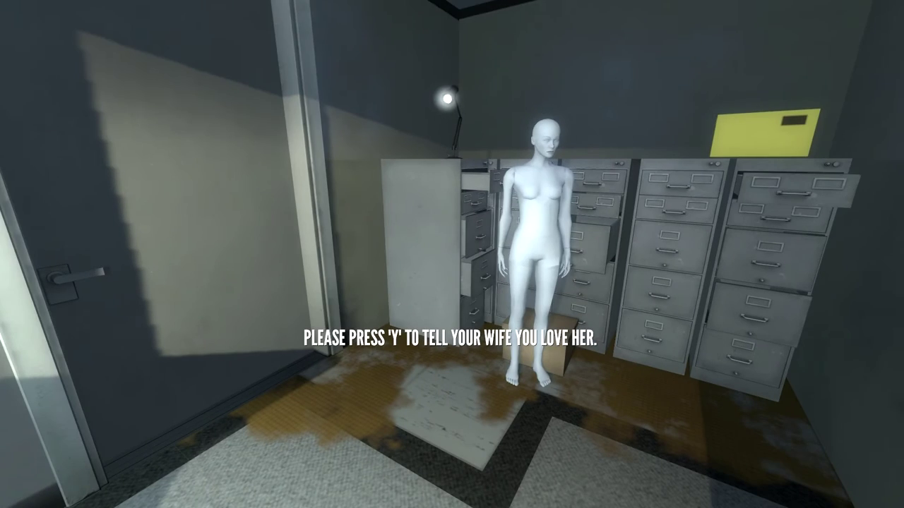
pyautogui.press('w')
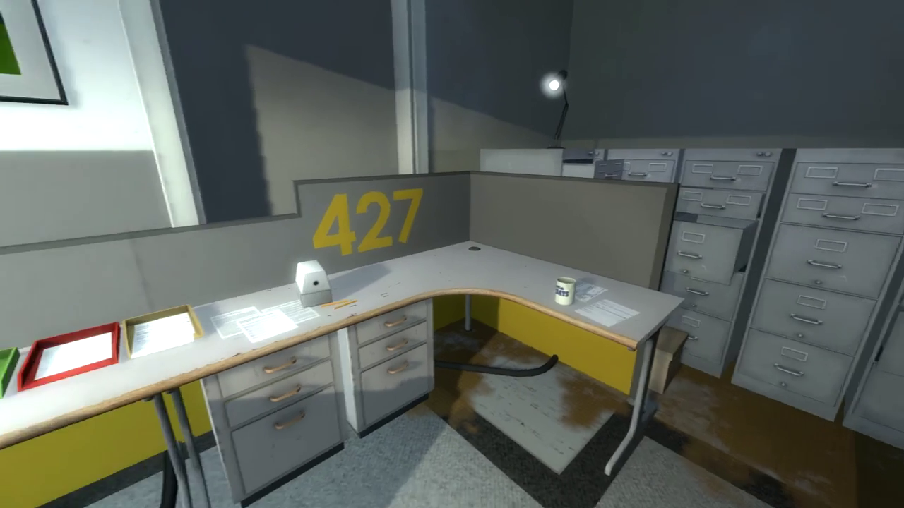
pyautogui.press('w')
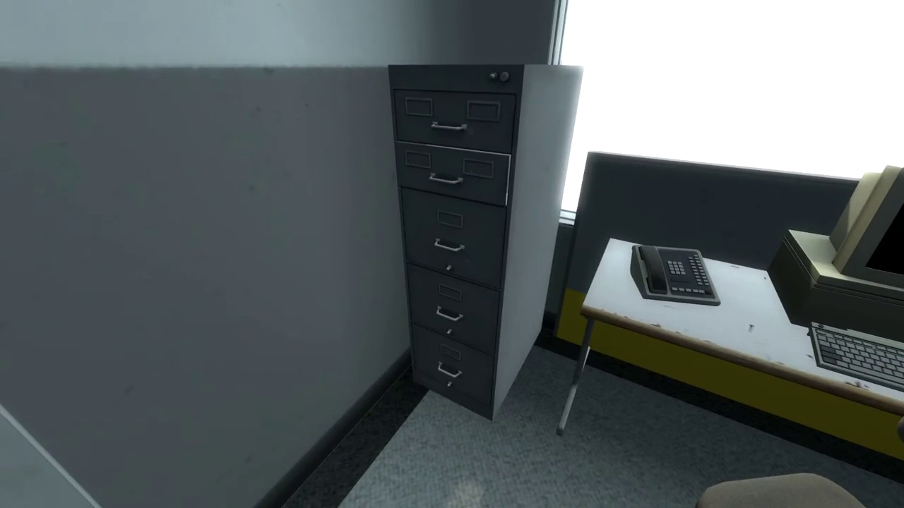
pyautogui.press('w')
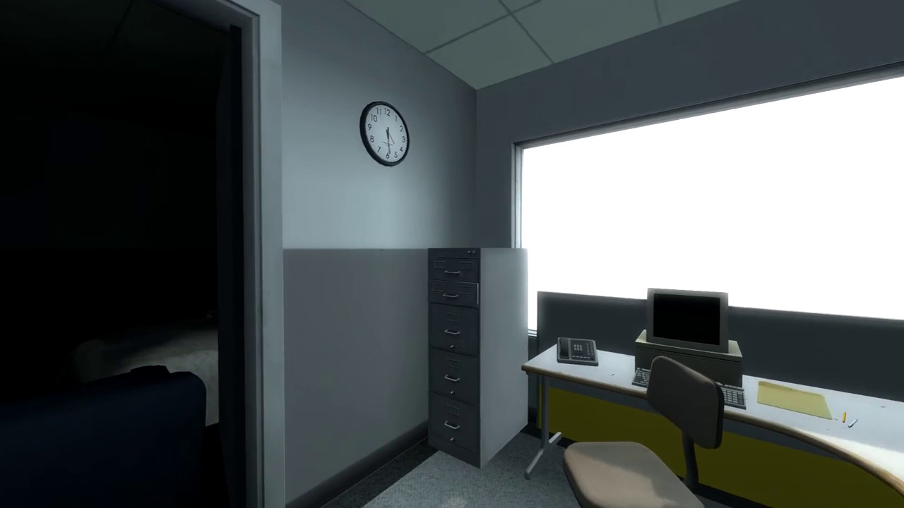
pyautogui.press('w')
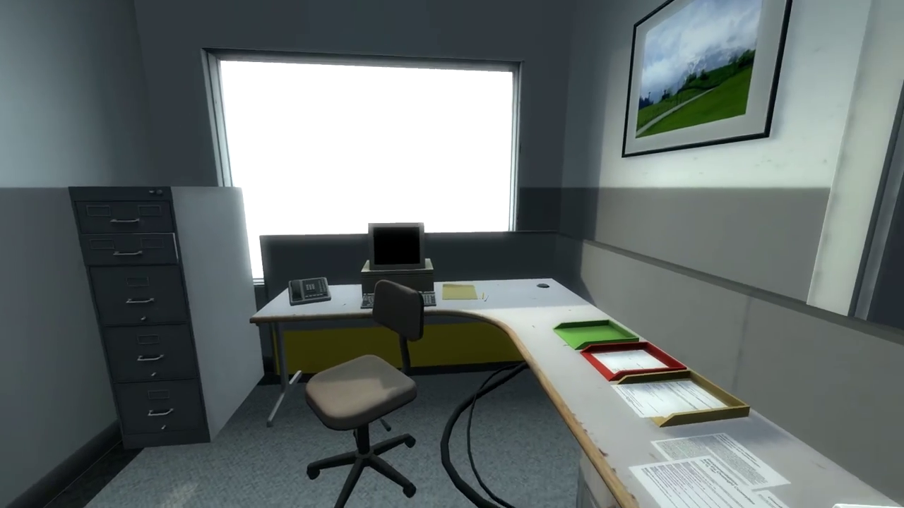
pyautogui.press('w')
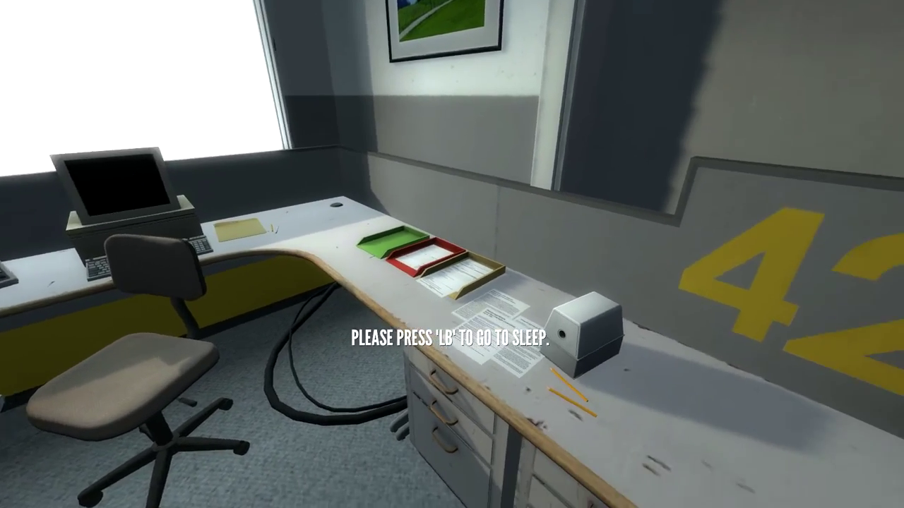
pyautogui.press('w')
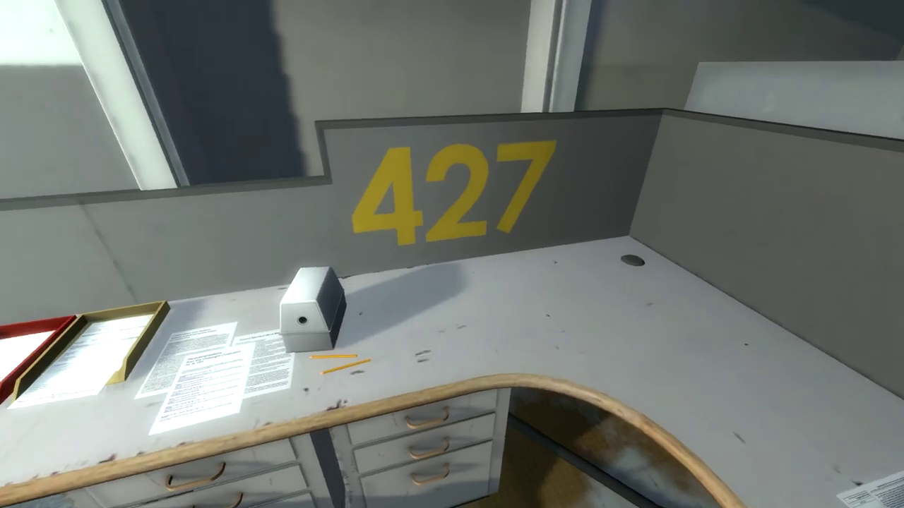
pyautogui.press('w')
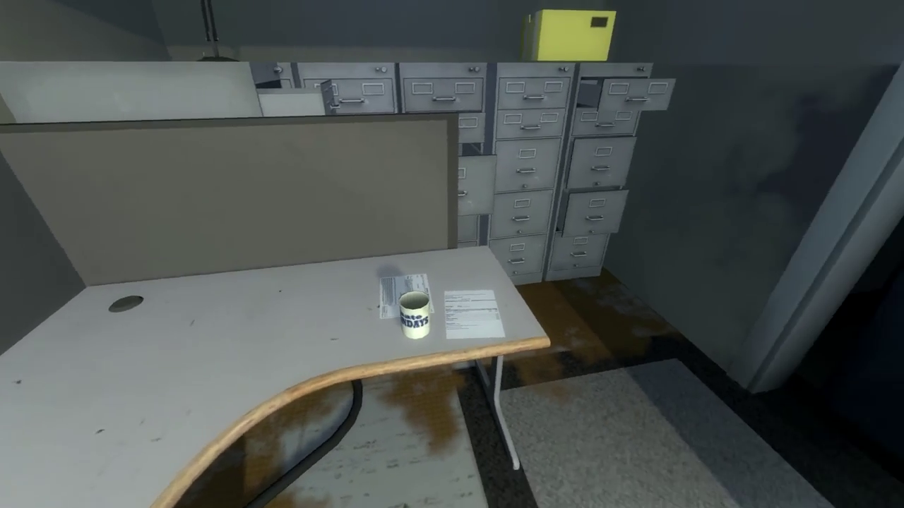
pyautogui.press('w')
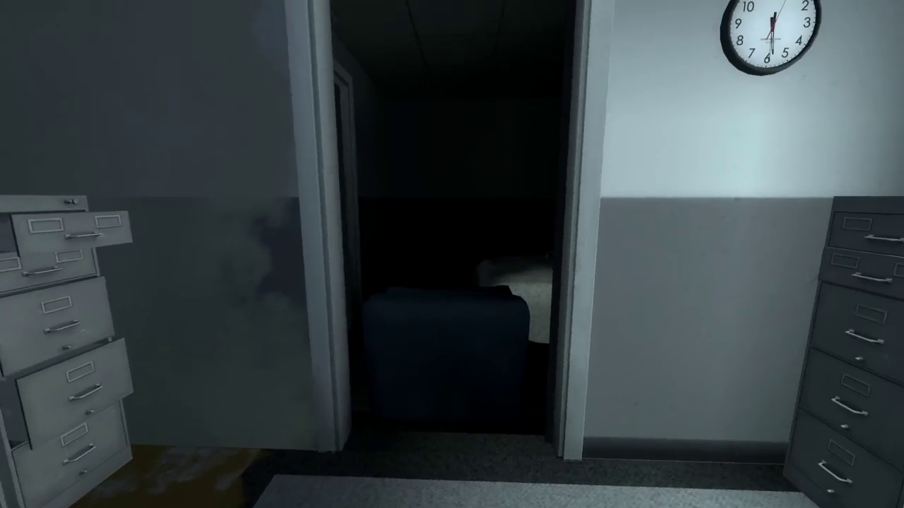
pyautogui.press('s')
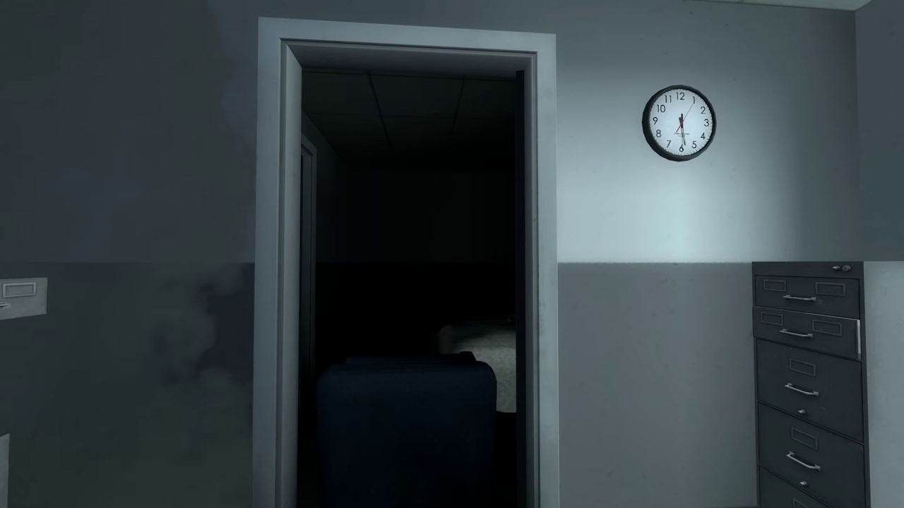
pyautogui.press('w')
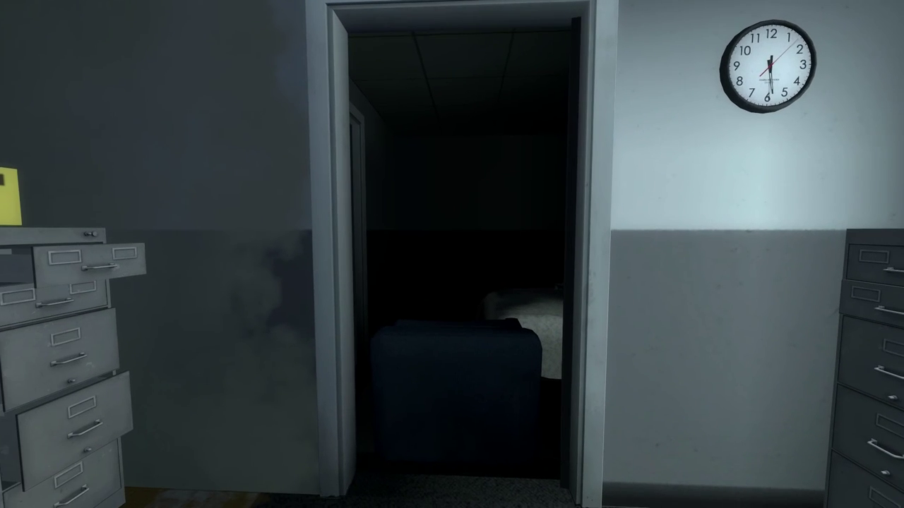
pyautogui.press('w')
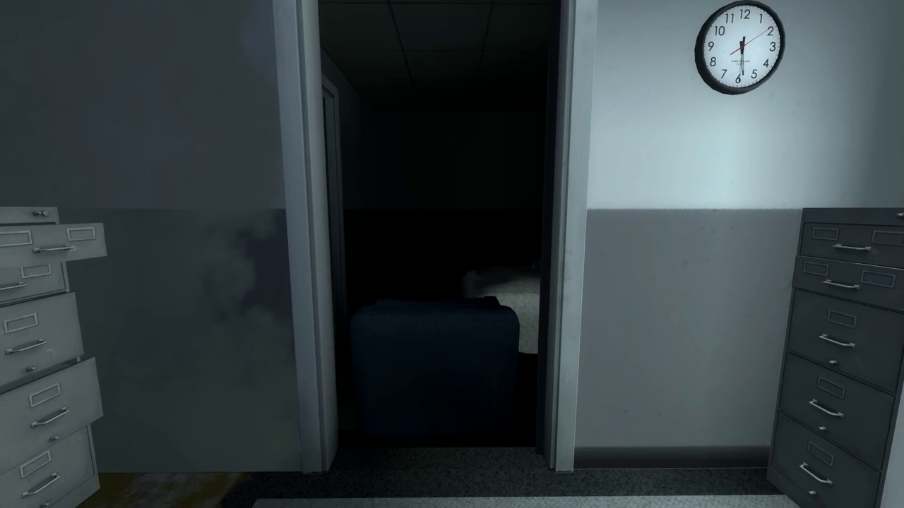
pyautogui.press('w')
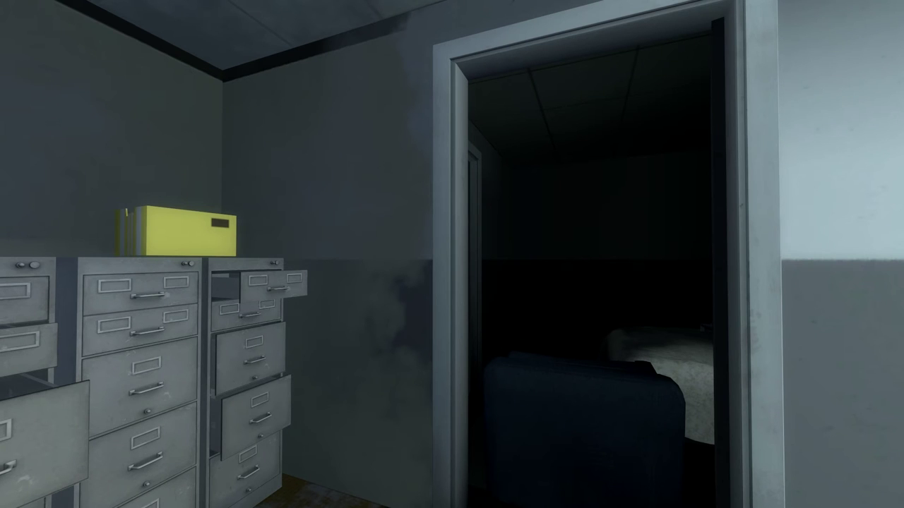
pyautogui.press('w')
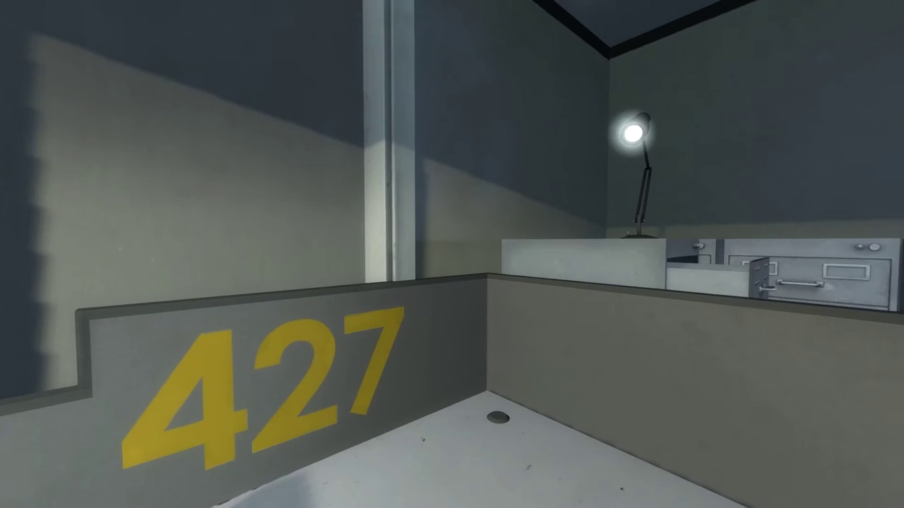